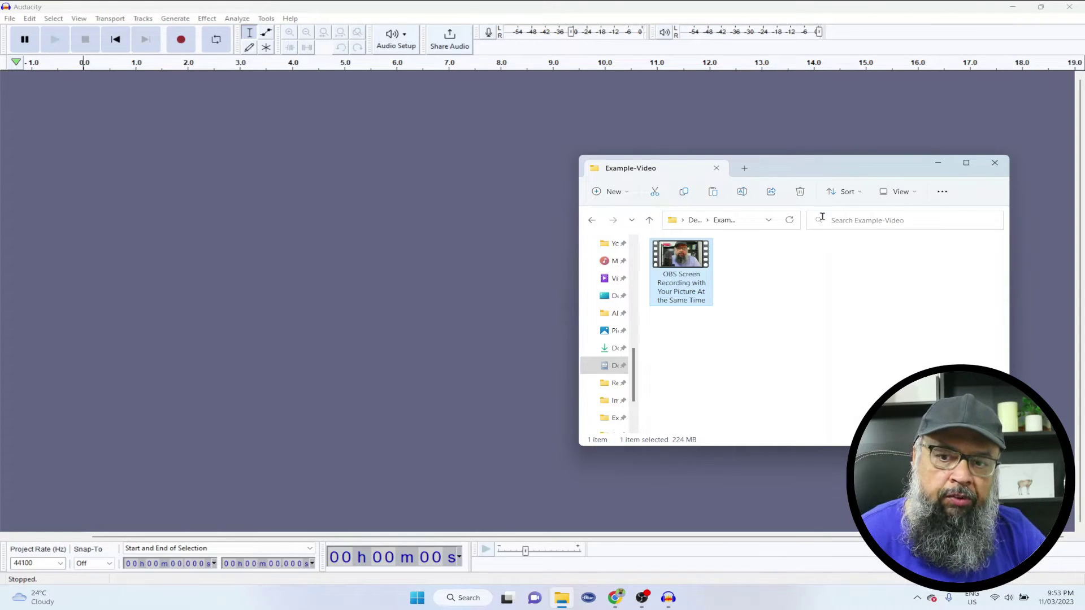
- Try dragging the MP4 video into the empty Audacity project; the import fails without FFmpeg
{"action": "mouse_move", "coordinate": [843, 171]}
{"action": "left_mouse_down"}
{"action": "mouse_move", "coordinate": [810, 164]}
{"action": "mouse_move", "coordinate": [838, 165]}
{"action": "left_mouse_up"}
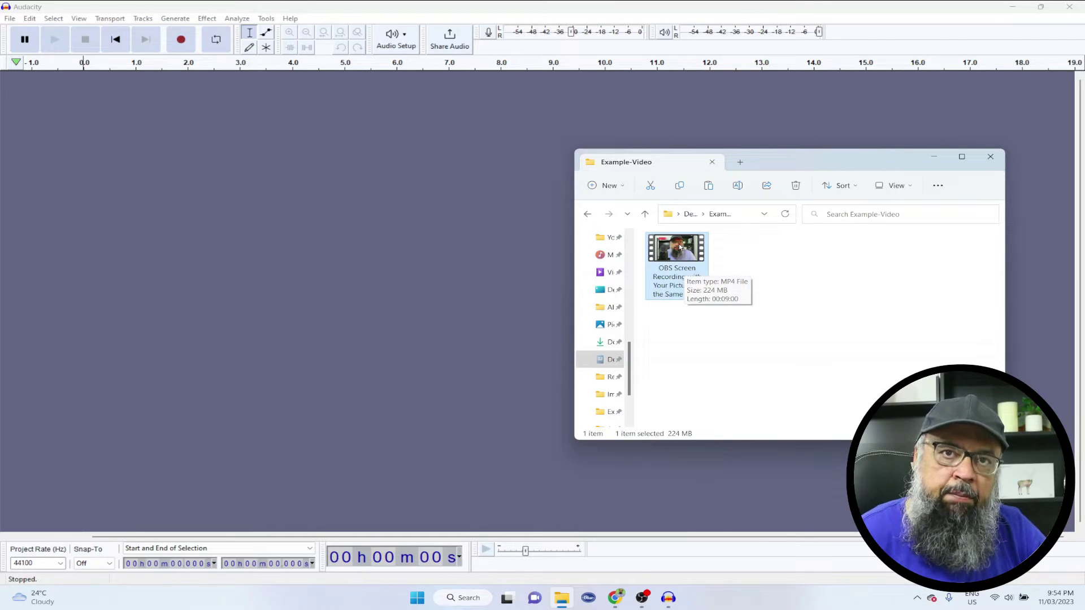
{"action": "left_click_drag", "start_coordinate": [695, 257], "coordinate": [342, 289]}
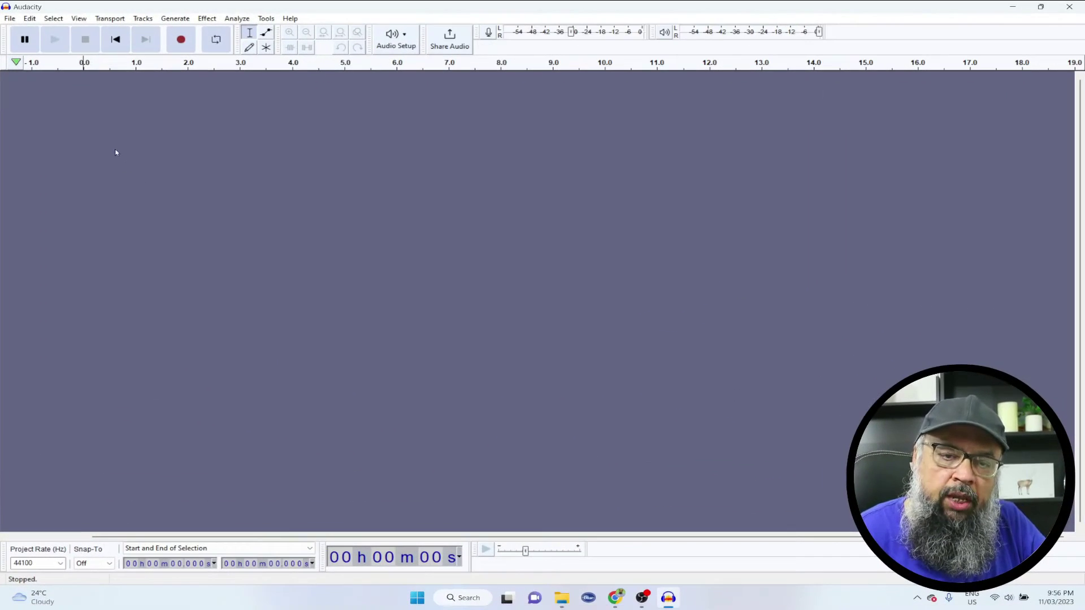
- Check the Libraries preferences, which report FFmpeg not found, and follow the FFmpeg download link
{"action": "left_click", "coordinate": [70, 67]}
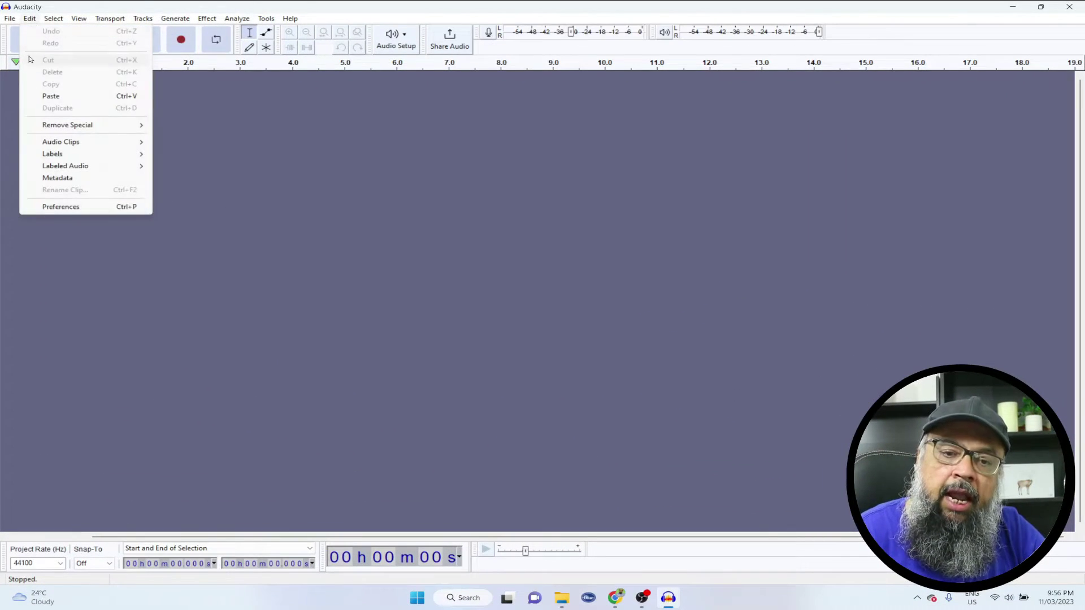
{"action": "left_click", "coordinate": [61, 207]}
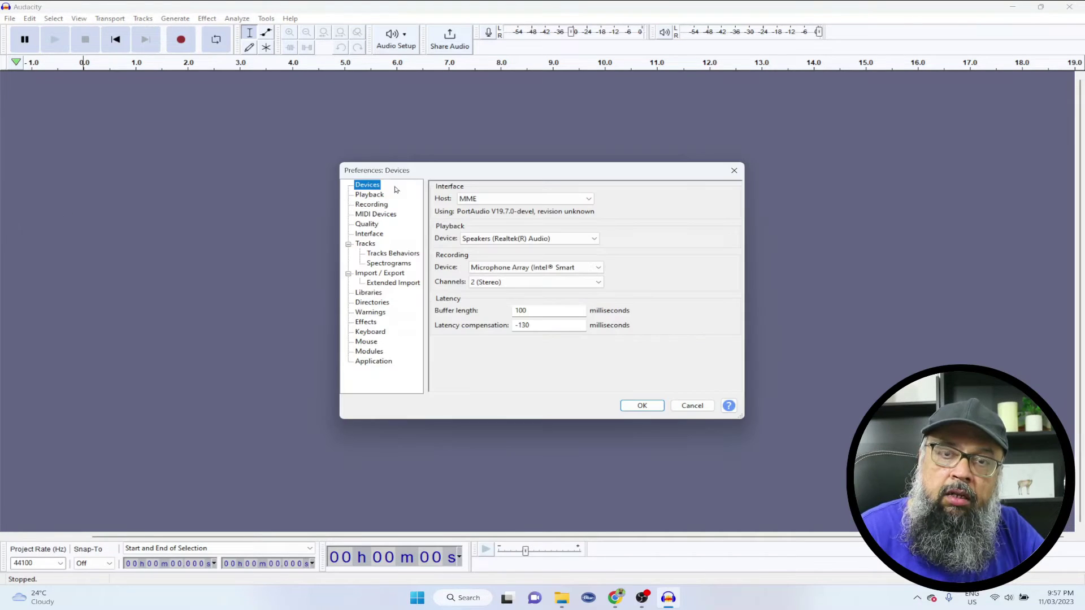
{"action": "left_click", "coordinate": [369, 293]}
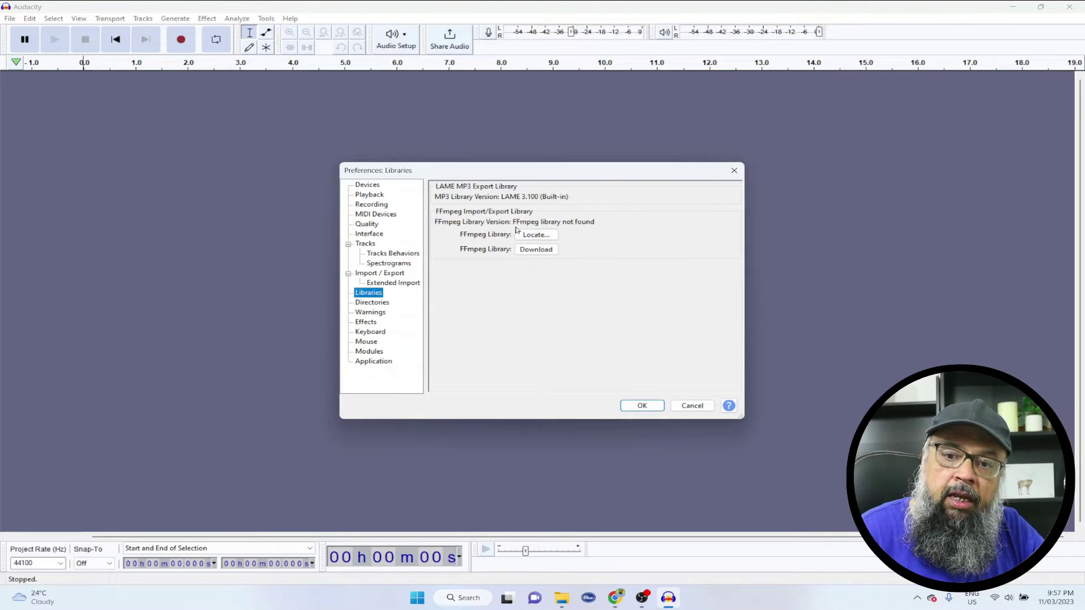
{"action": "left_click", "coordinate": [537, 250]}
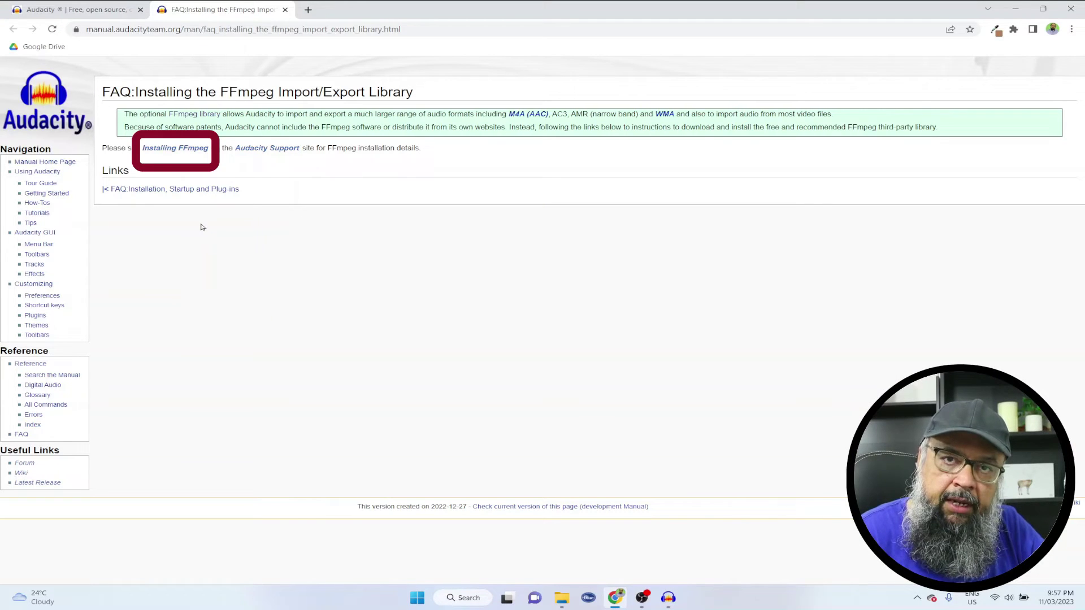
- Download the 64-bit FFmpeg 5.0.0 for Audacity Windows installer from lame.buanzo.org to the desktop
{"action": "left_click", "coordinate": [176, 154]}
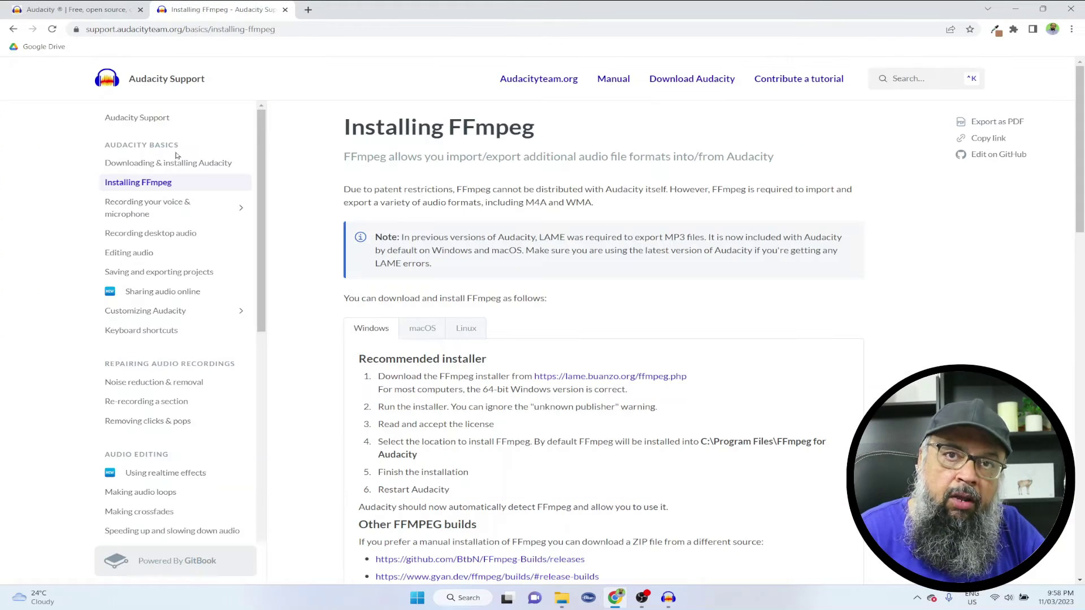
{"action": "left_click", "coordinate": [588, 381]}
{"action": "scroll", "coordinate": [614, 226], "scroll_direction": "down", "scroll_amount": 5}
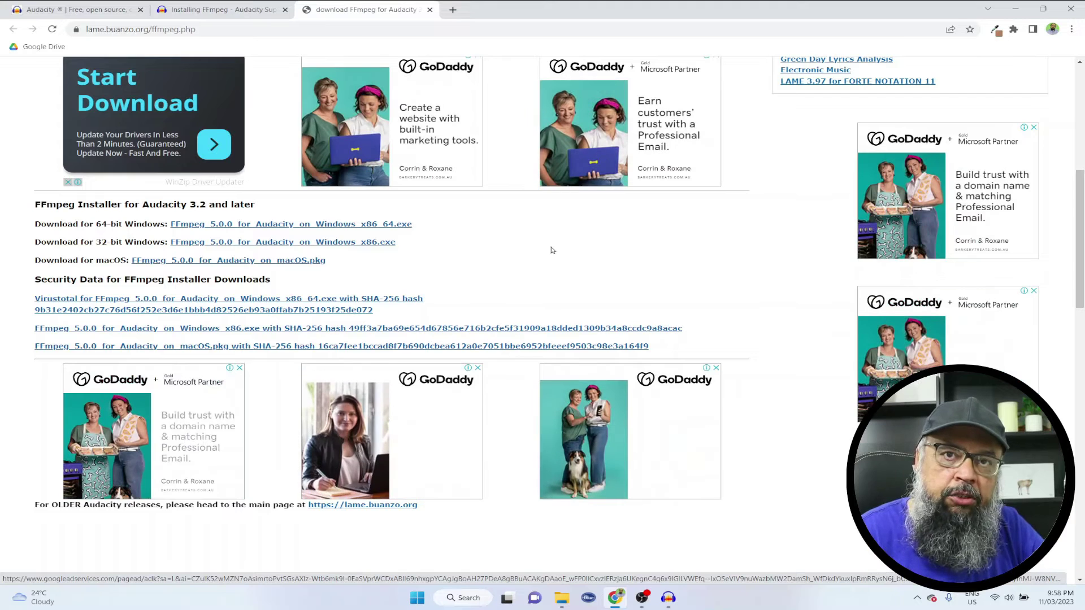
{"action": "left_click", "coordinate": [401, 226]}
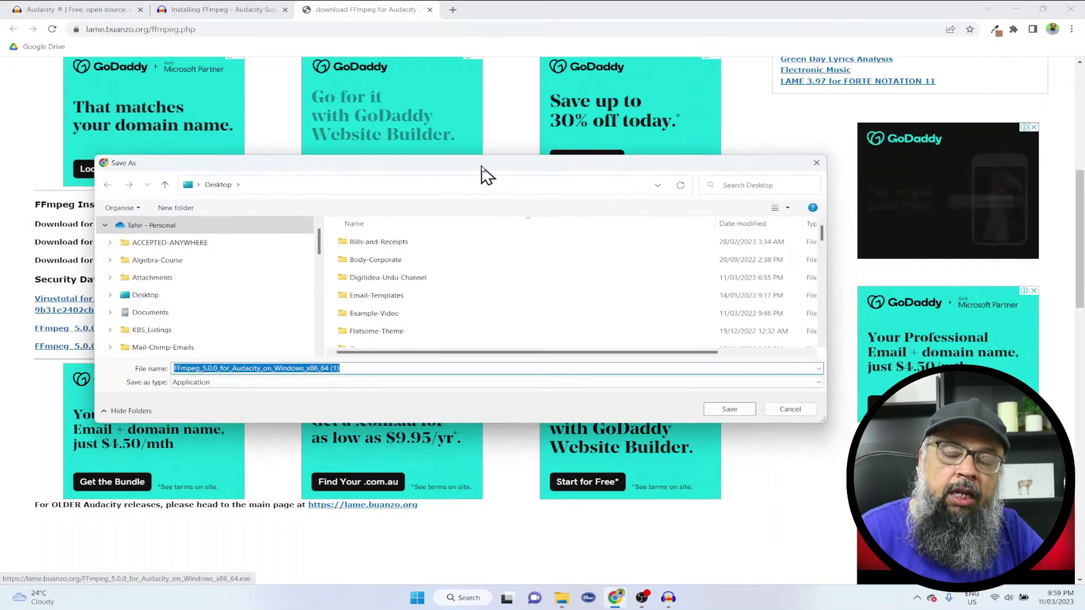
{"action": "left_click_drag", "start_coordinate": [482, 167], "coordinate": [484, 176]}
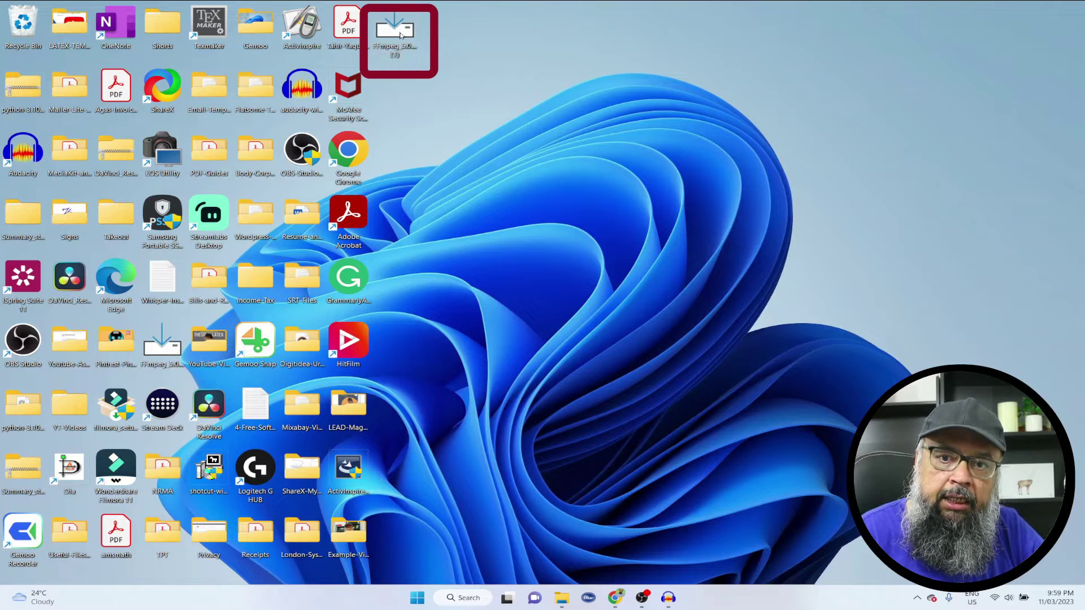
- Run the FFmpeg 5.0.0 for Audacity installer, accepting the license and finishing setup
{"action": "double_click", "coordinate": [400, 35]}
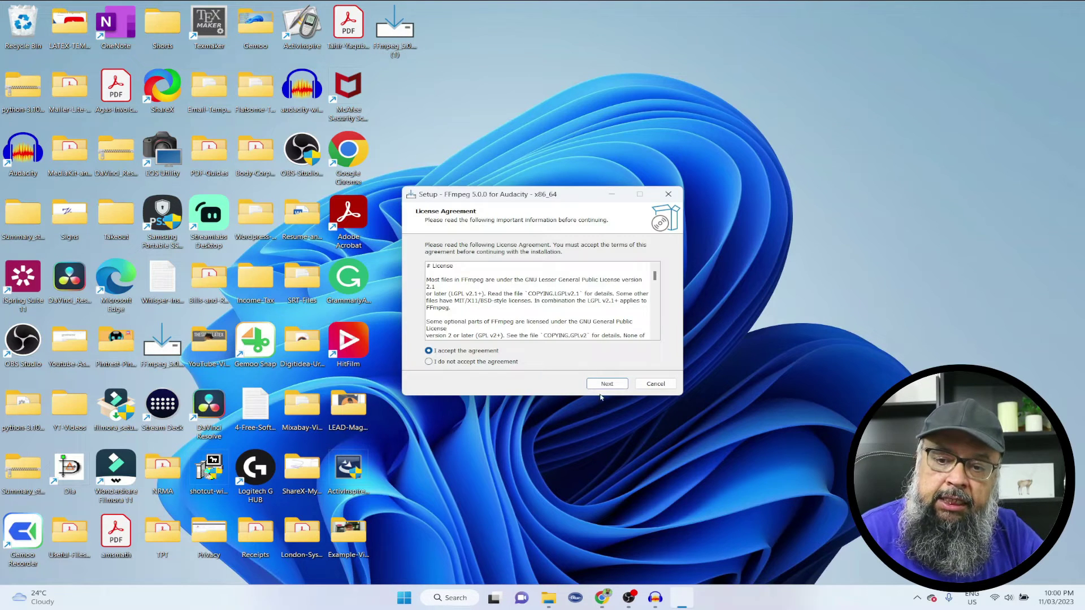
{"action": "left_click", "coordinate": [606, 385]}
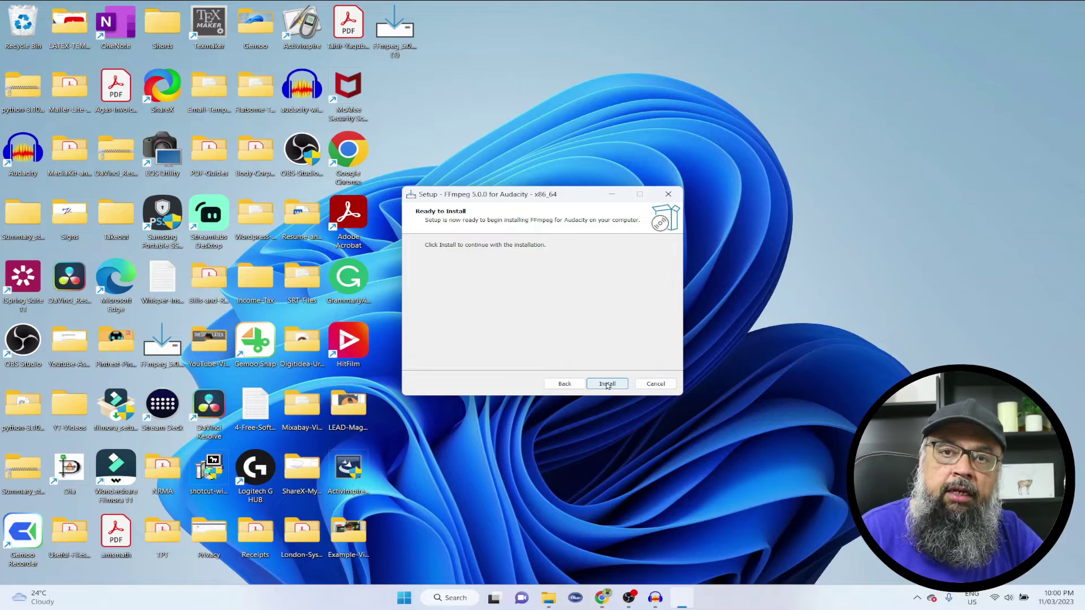
{"action": "left_click", "coordinate": [607, 385]}
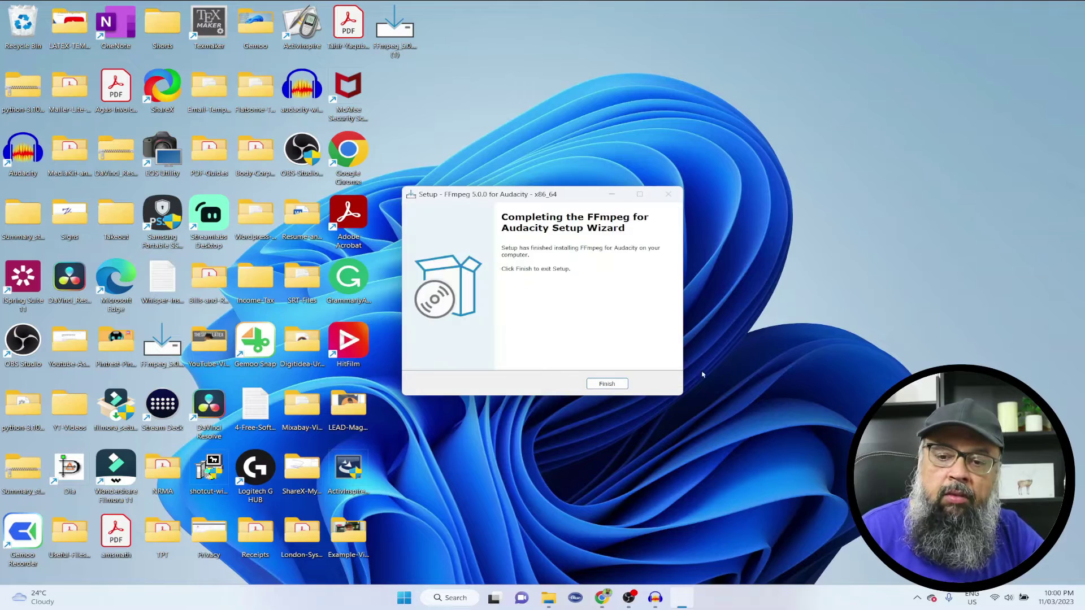
{"action": "left_click", "coordinate": [609, 386]}
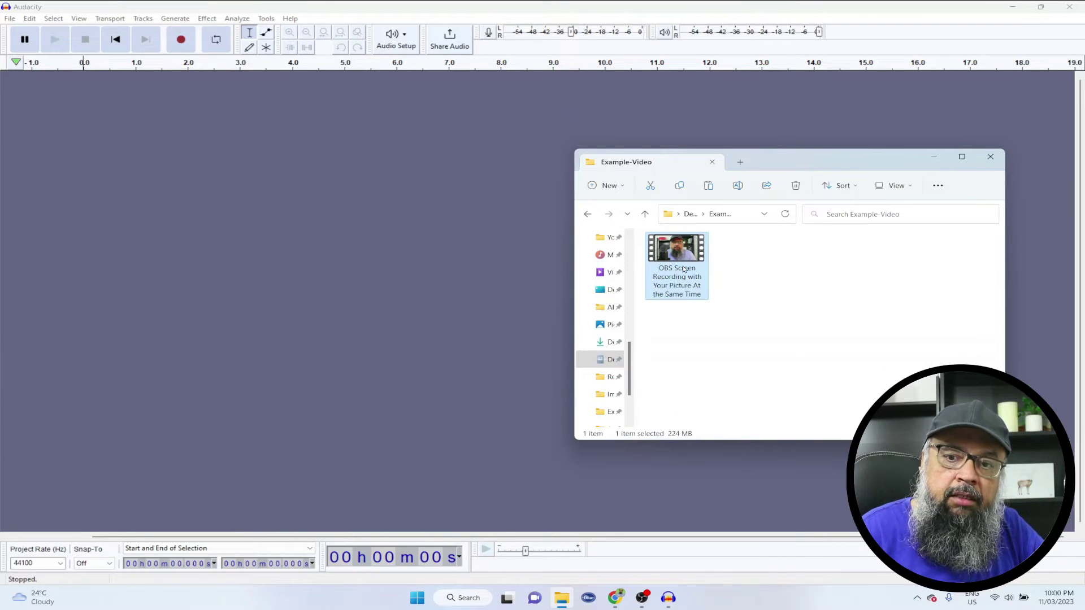
- Import the OBS Screen Recording video's audio as a stereo 44100 Hz track, then close Explorer
{"action": "left_click_drag", "start_coordinate": [684, 270], "coordinate": [401, 278]}
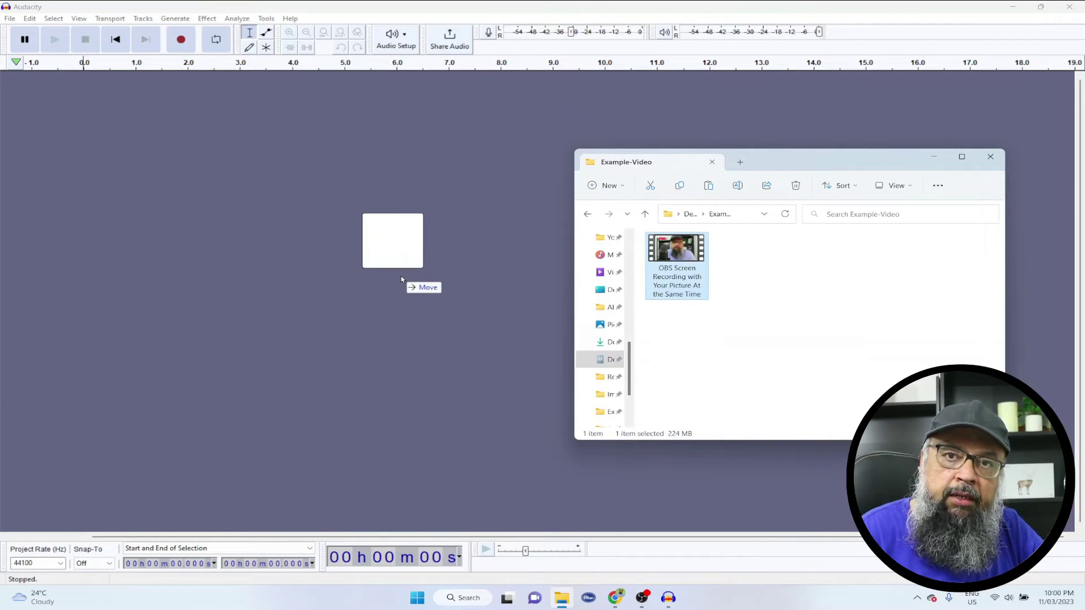
{"action": "left_click_drag", "start_coordinate": [400, 273], "coordinate": [400, 272]}
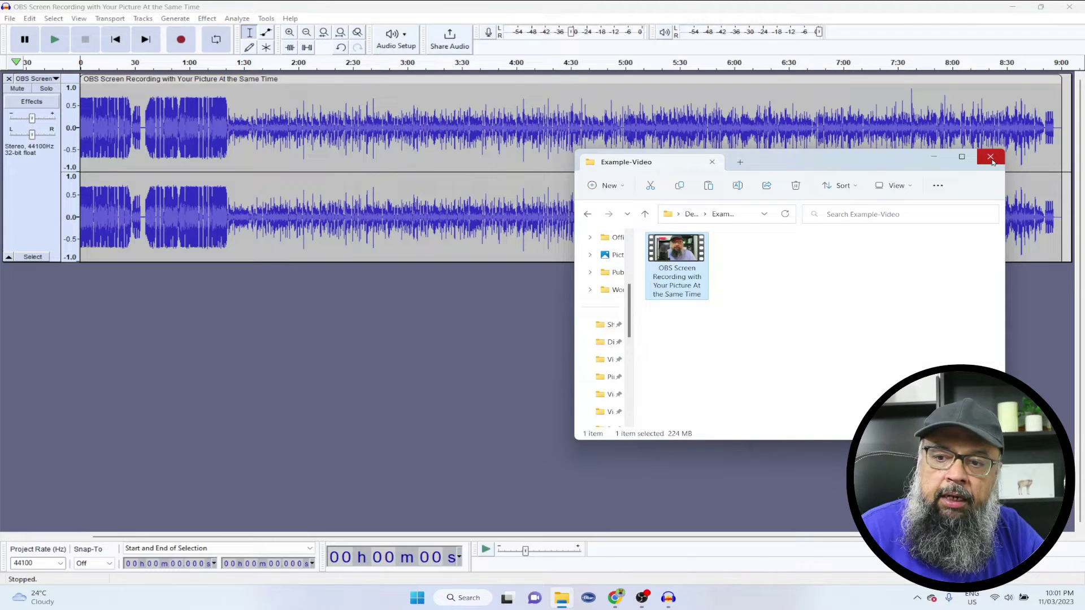
{"action": "left_click", "coordinate": [990, 156]}
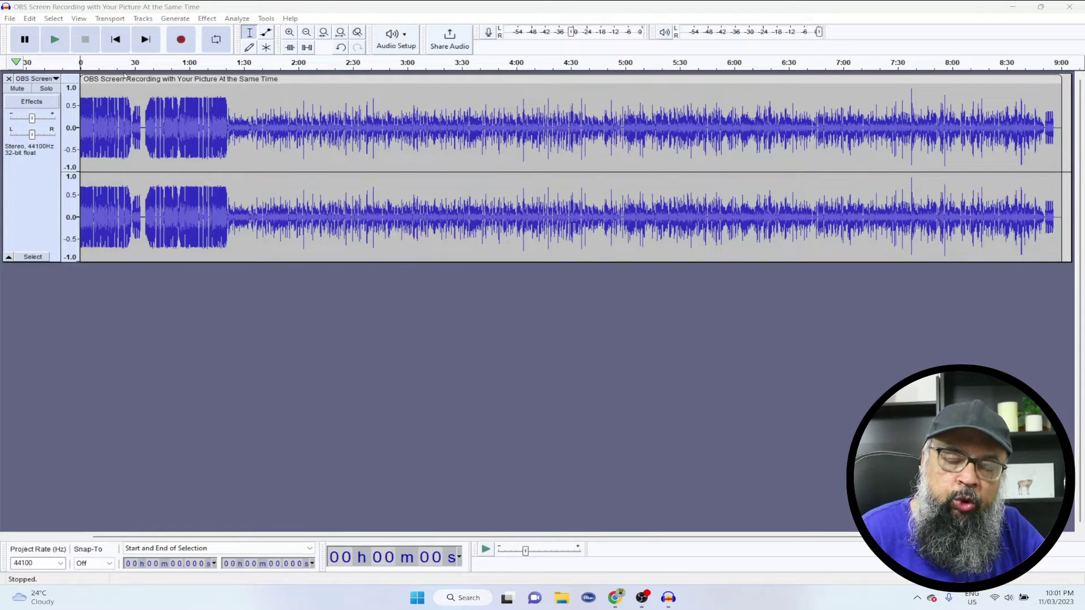
- Export the track as an MP3 named after the video, leaving all metadata tags blank
{"action": "left_click", "coordinate": [10, 20]}
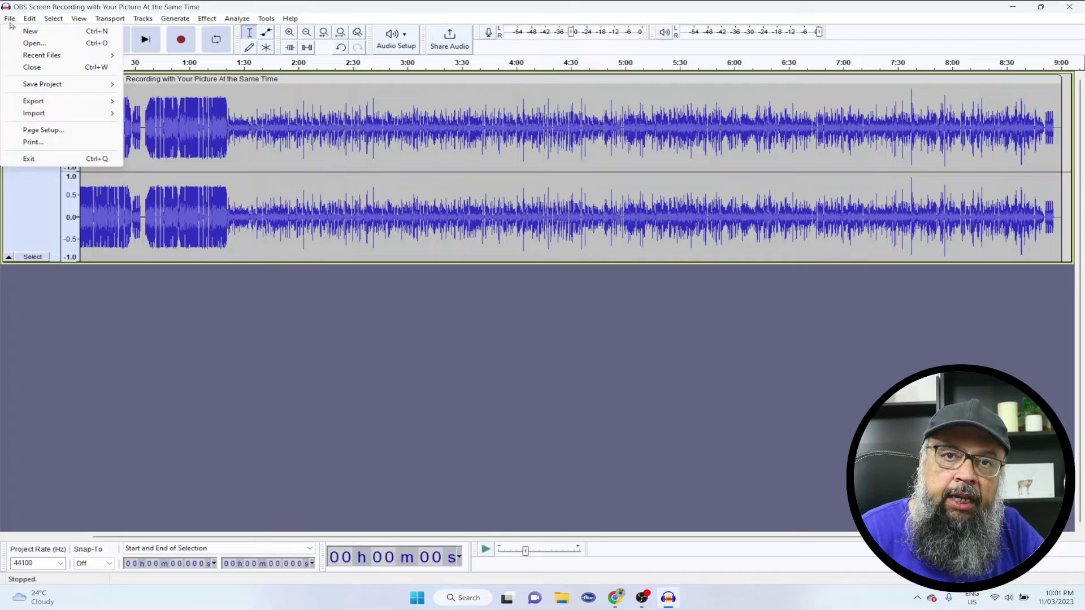
{"action": "mouse_move", "coordinate": [37, 102]}
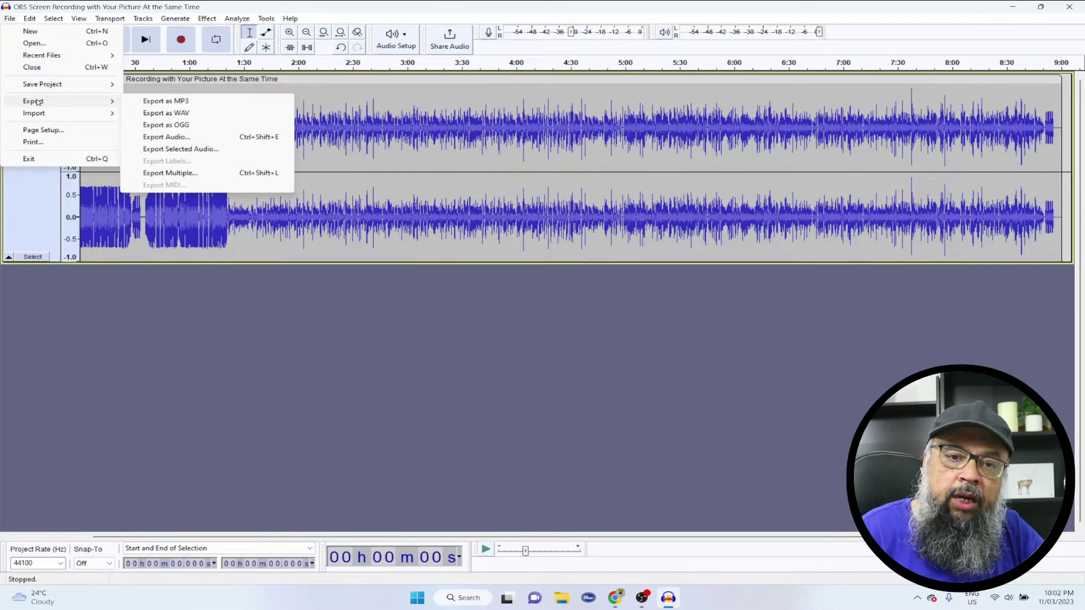
{"action": "left_click", "coordinate": [173, 102]}
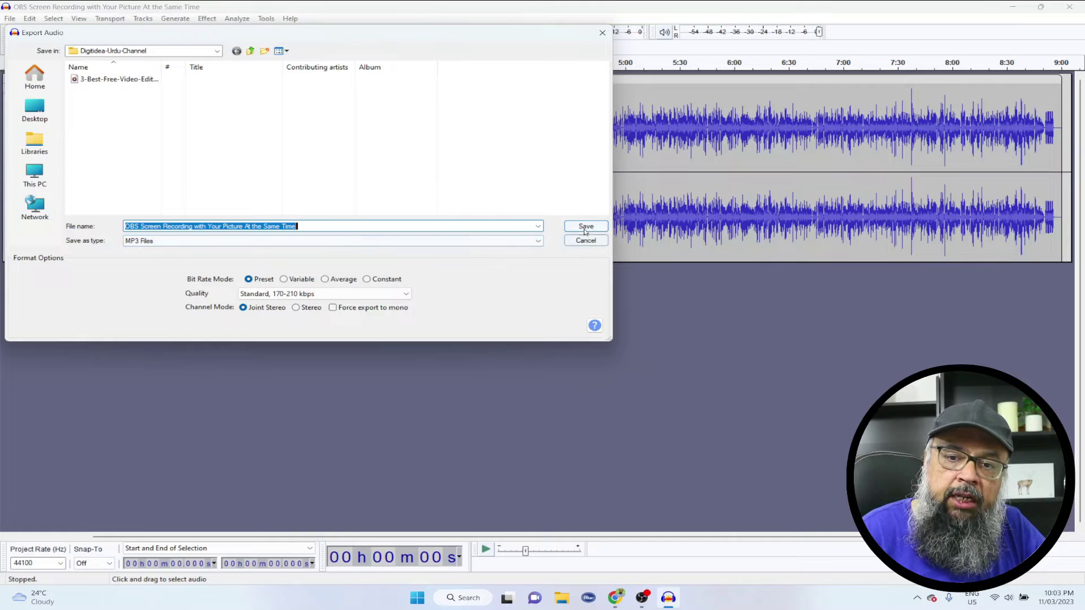
{"action": "left_click", "coordinate": [585, 228]}
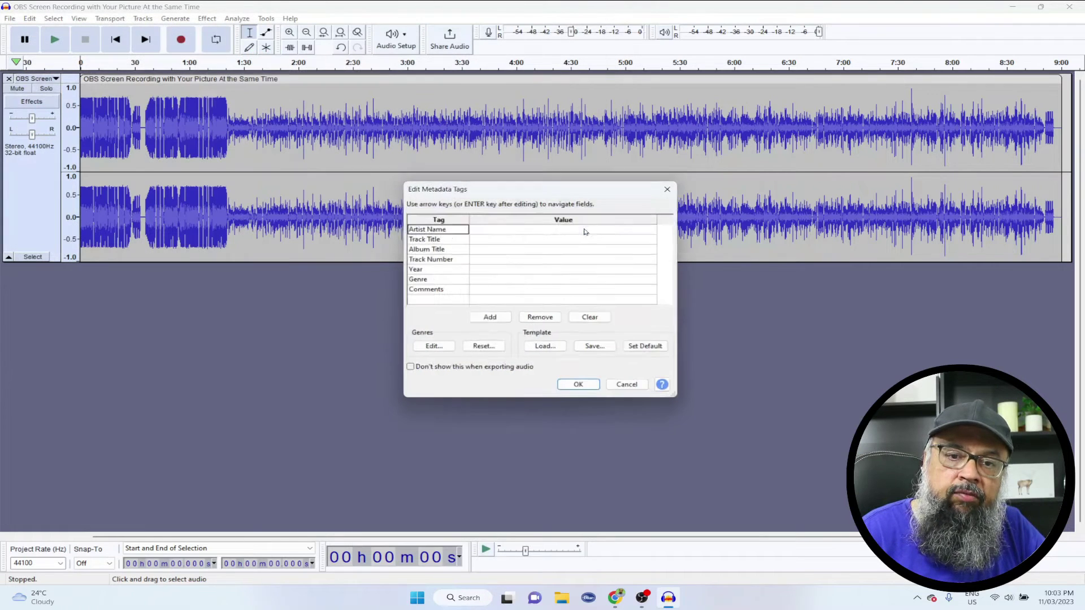
{"action": "left_click", "coordinate": [581, 390]}
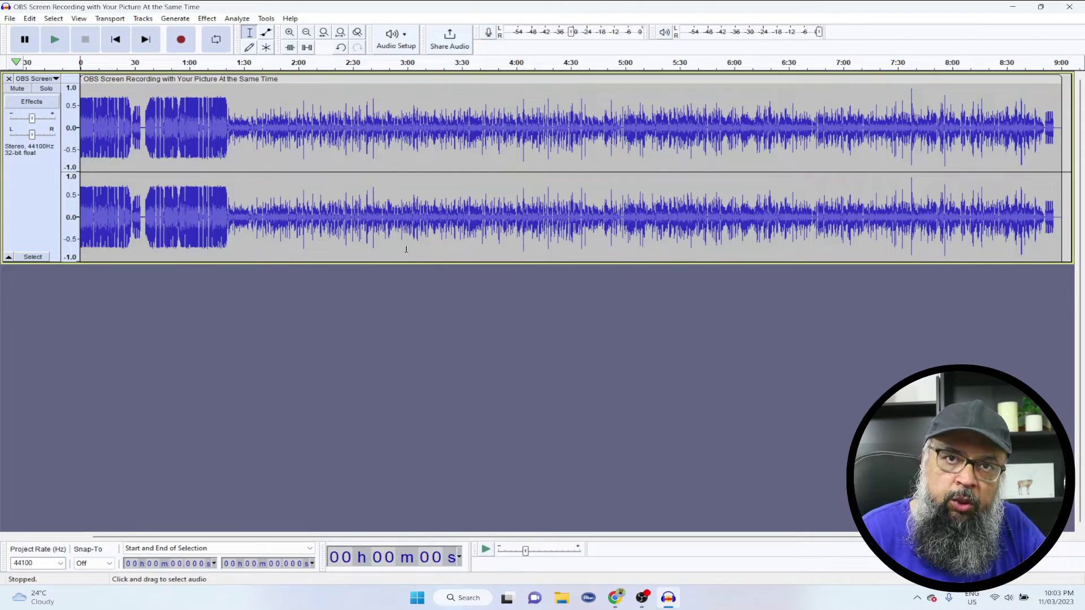
- In the Libraries preferences, choose to locate the FFmpeg library manually
{"action": "left_click", "coordinate": [29, 18]}
{"action": "left_click", "coordinate": [59, 206]}
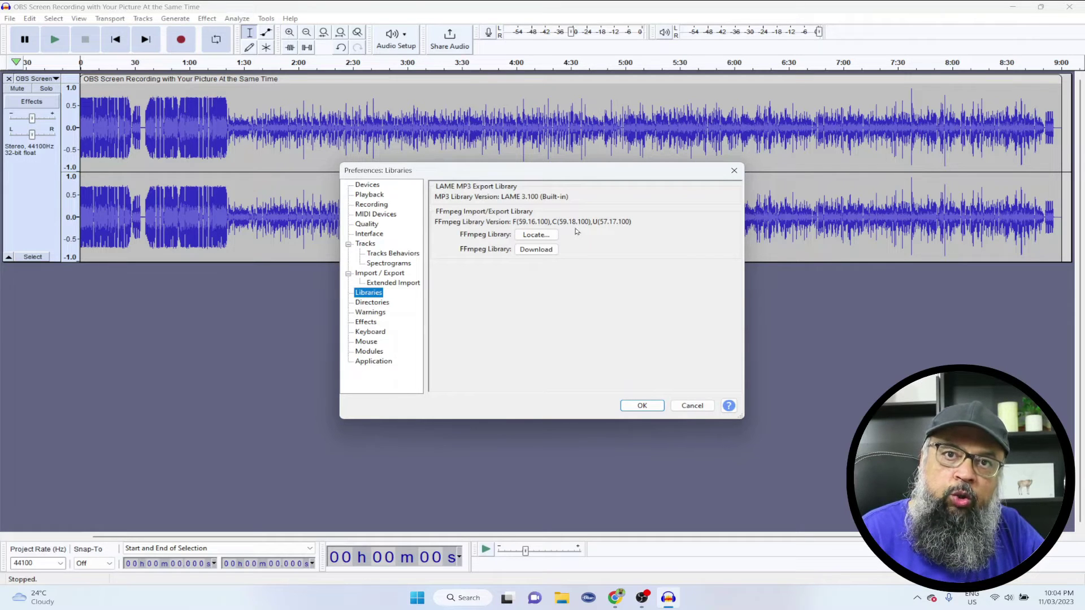
{"action": "left_click", "coordinate": [536, 235]}
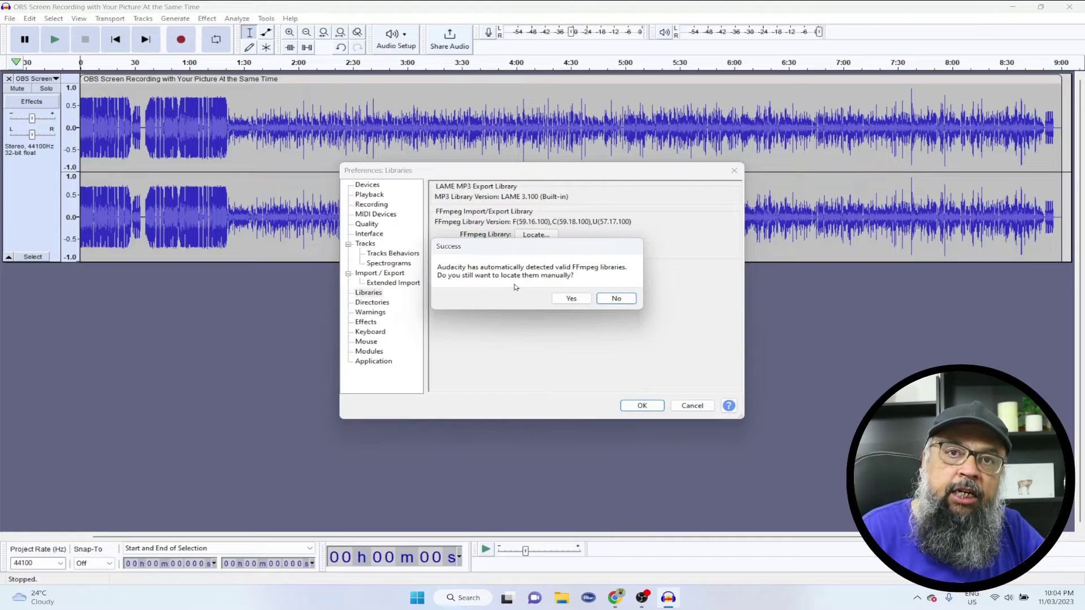
{"action": "left_click", "coordinate": [571, 298]}
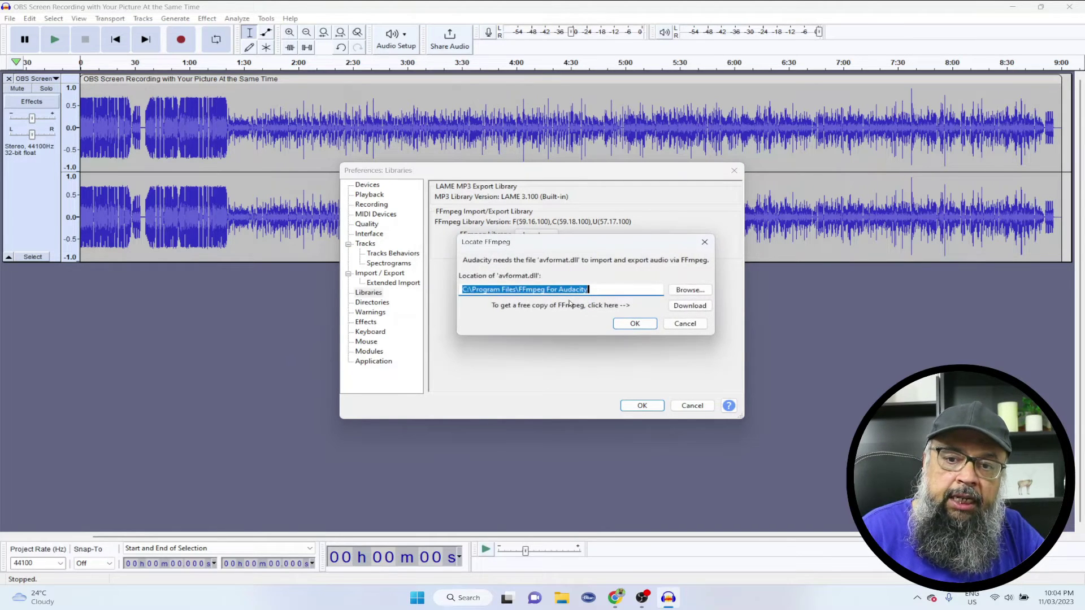
- Set avformat-59.dll from the FFmpeg For Audacity folder as the FFmpeg library and close preferences
{"action": "left_click", "coordinate": [689, 290]}
{"action": "left_click_drag", "start_coordinate": [763, 268], "coordinate": [552, 180]}
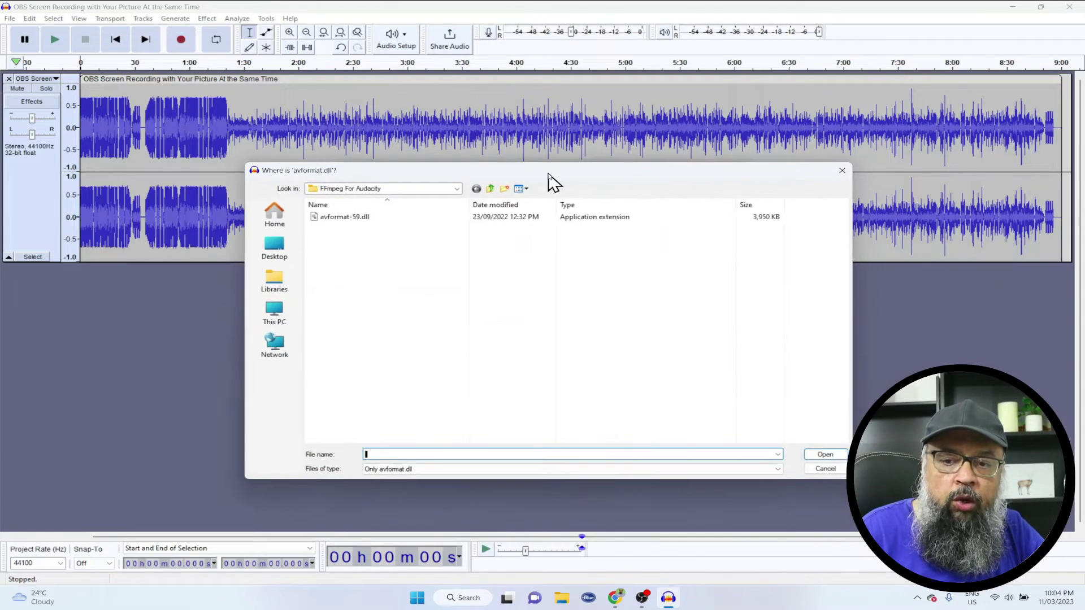
{"action": "key", "text": "BackSpace"}
{"action": "left_click_drag", "start_coordinate": [644, 177], "coordinate": [651, 170]}
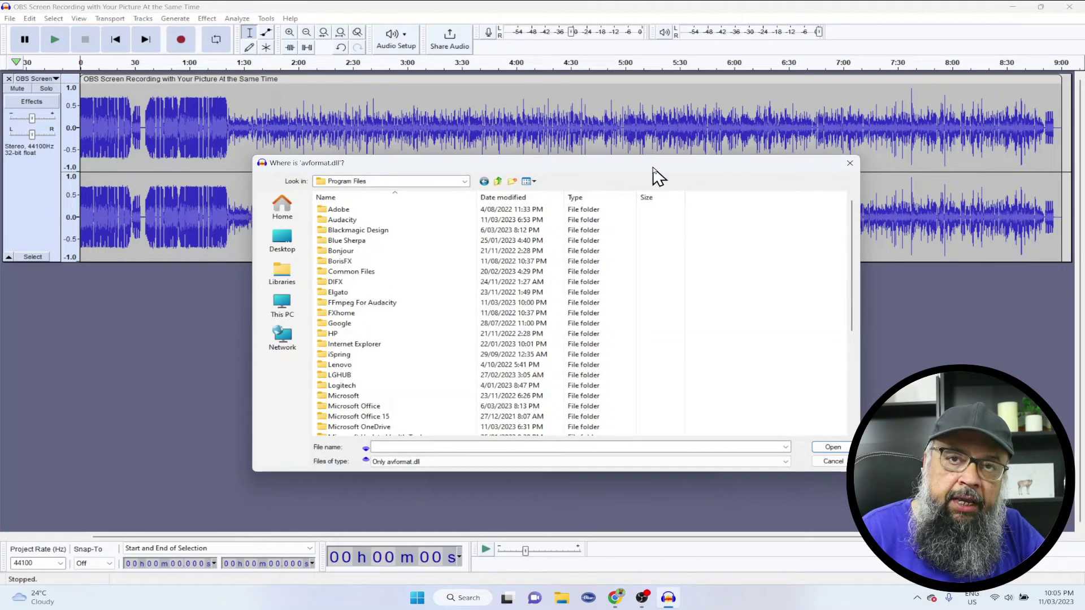
{"action": "double_click", "coordinate": [388, 304]}
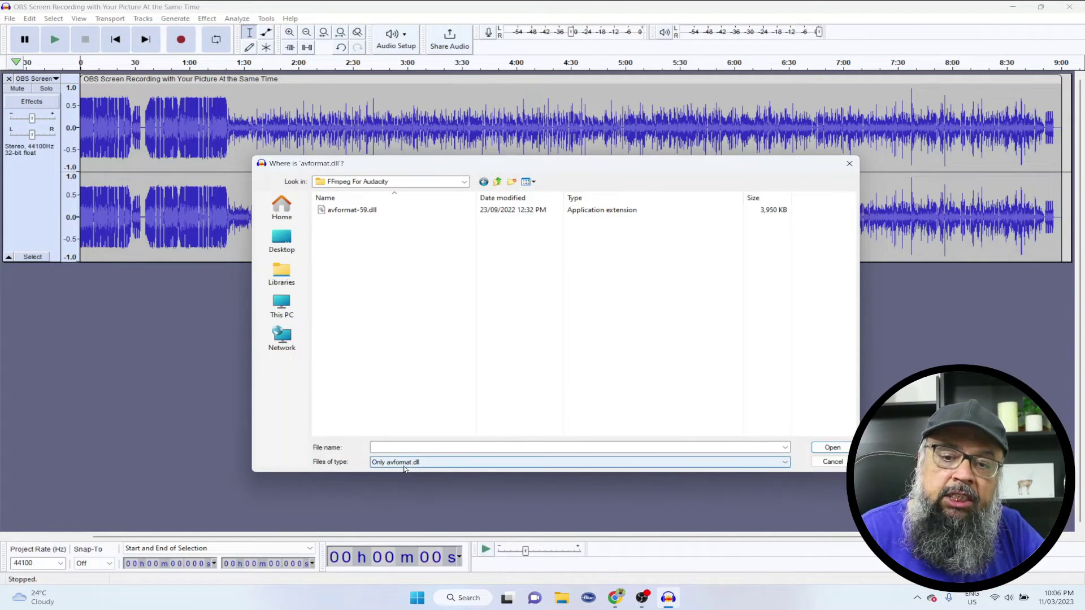
{"action": "left_click", "coordinate": [367, 212]}
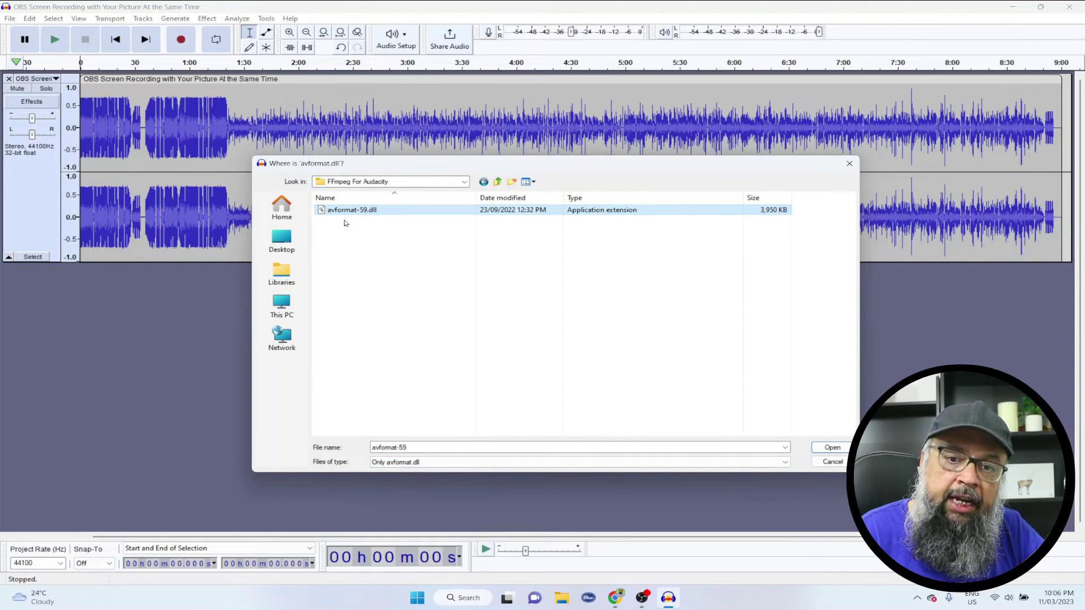
{"action": "left_click", "coordinate": [833, 447]}
{"action": "left_click", "coordinate": [697, 405]}
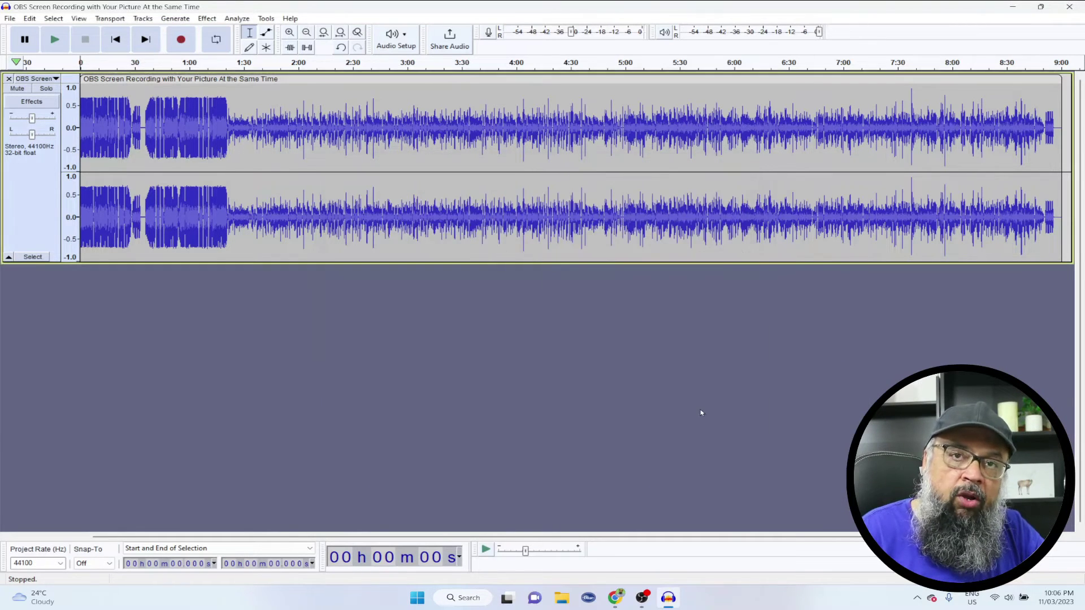